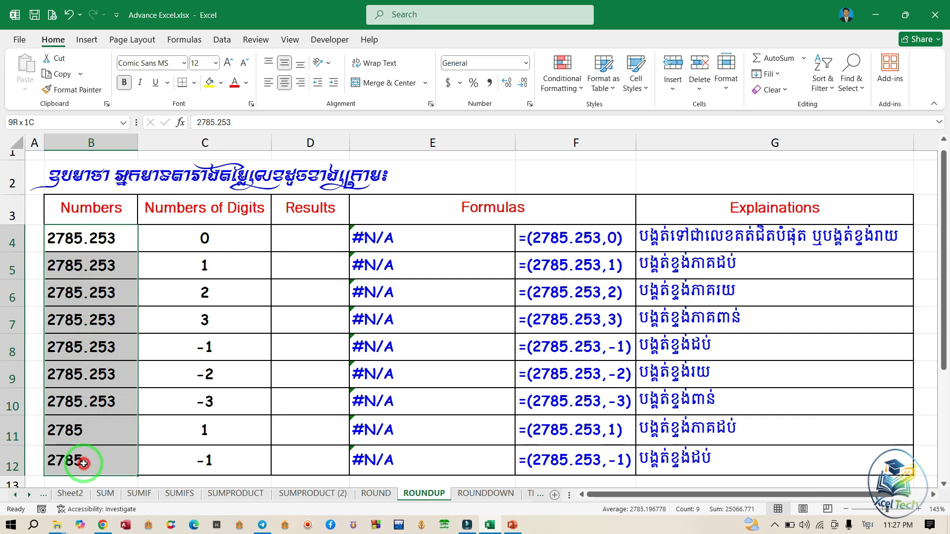
Review rows 4 to 12 of the Numbers, Numbers of Digits and Results columns in the ROUNDUP sheet's table.
{"action": "left_click_drag", "start_coordinate": [84, 463], "coordinate": [84, 459]}
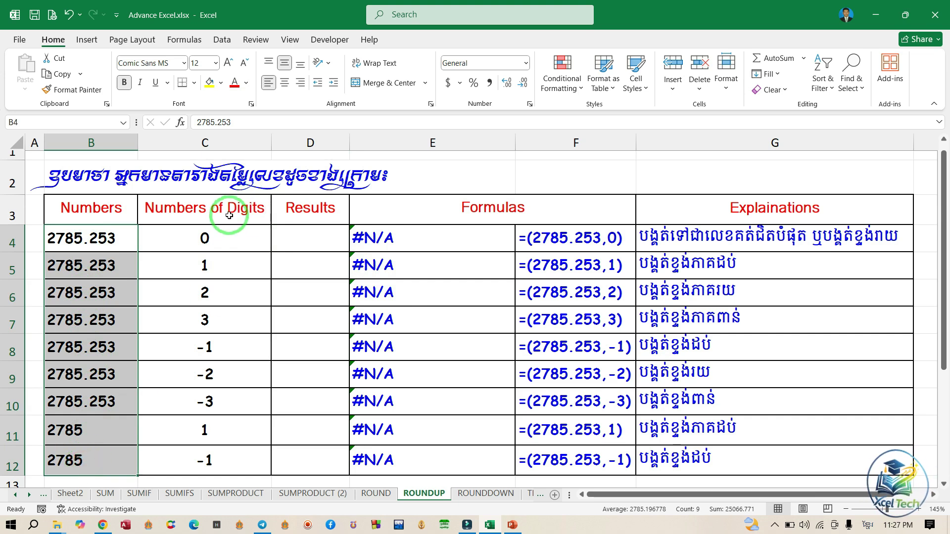
{"action": "left_click", "coordinate": [211, 237]}
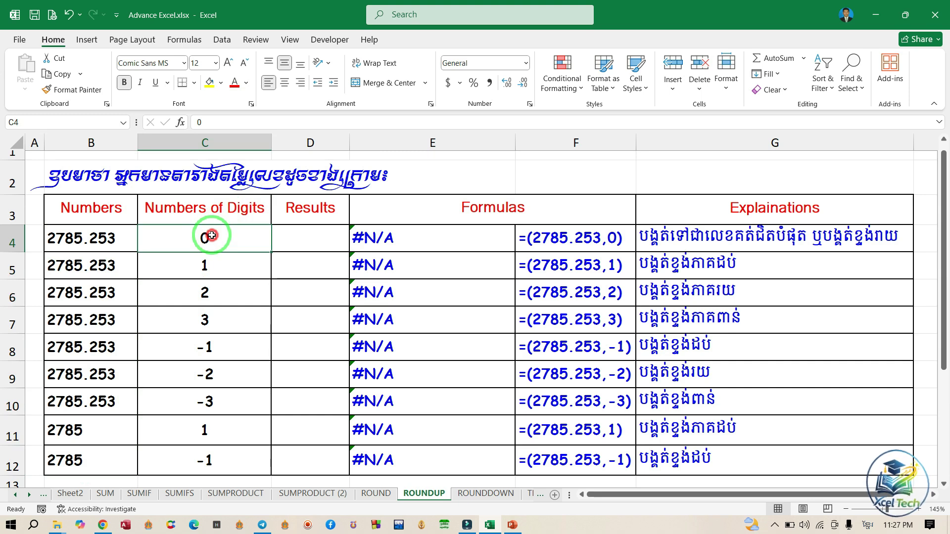
{"action": "left_click_drag", "start_coordinate": [212, 236], "coordinate": [223, 462]}
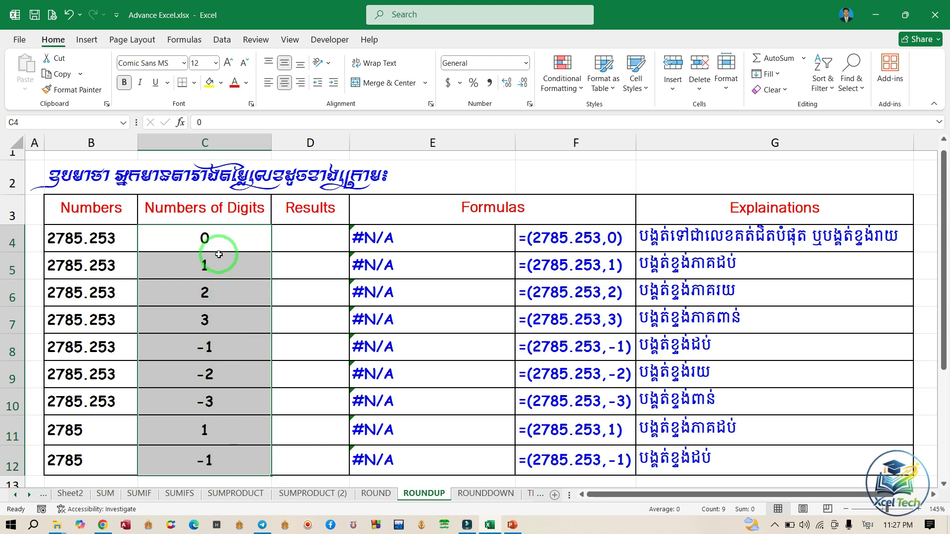
{"action": "left_click_drag", "start_coordinate": [216, 262], "coordinate": [201, 398]}
{"action": "left_click", "coordinate": [204, 239]}
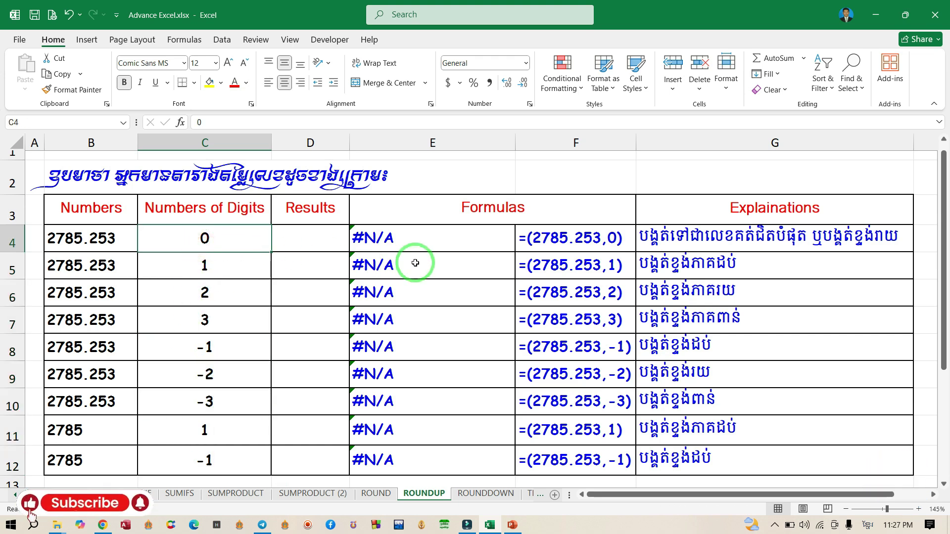
{"action": "left_click", "coordinate": [308, 241]}
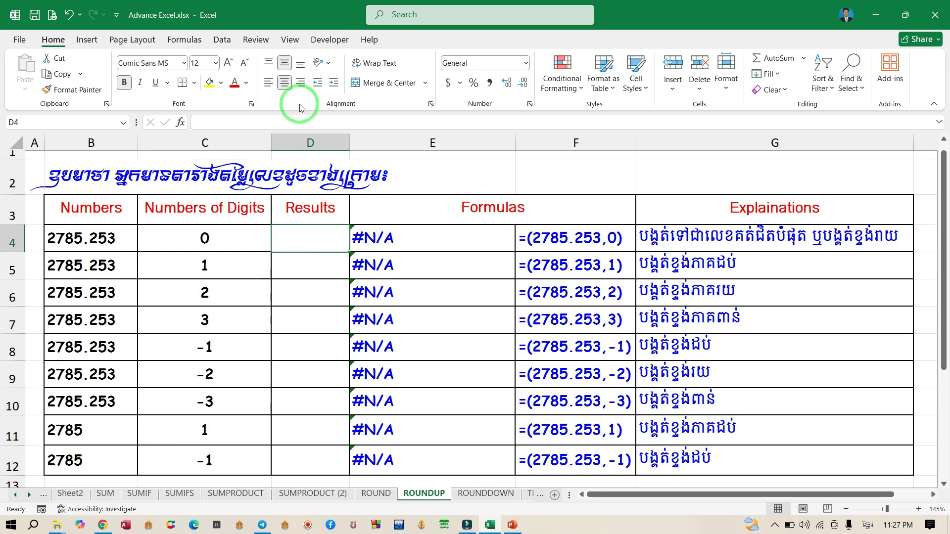
{"action": "left_click_drag", "start_coordinate": [314, 280], "coordinate": [314, 456]}
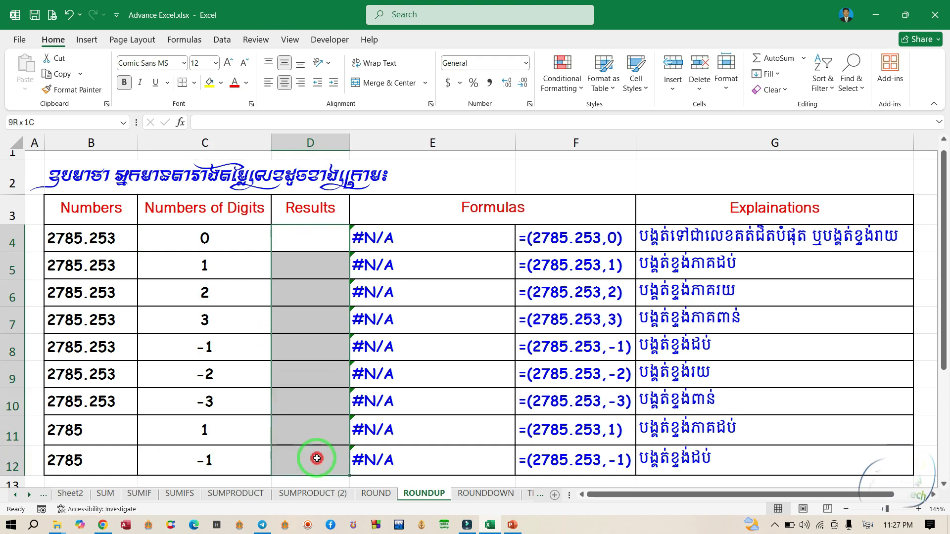
Enter the formula =ROUNDUP(2785.253,0) in cell D4 of the Results column.
{"action": "left_click", "coordinate": [315, 238]}
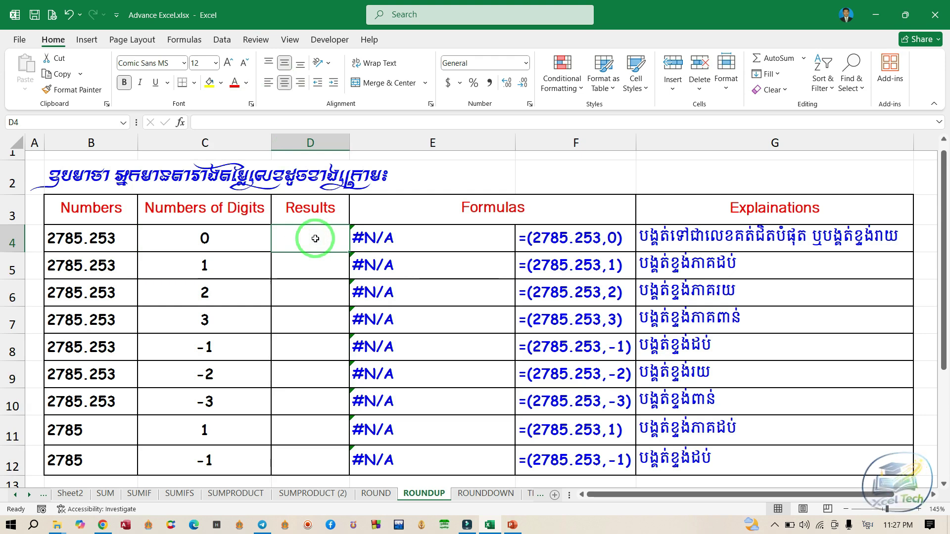
{"action": "type", "text": "គ"}
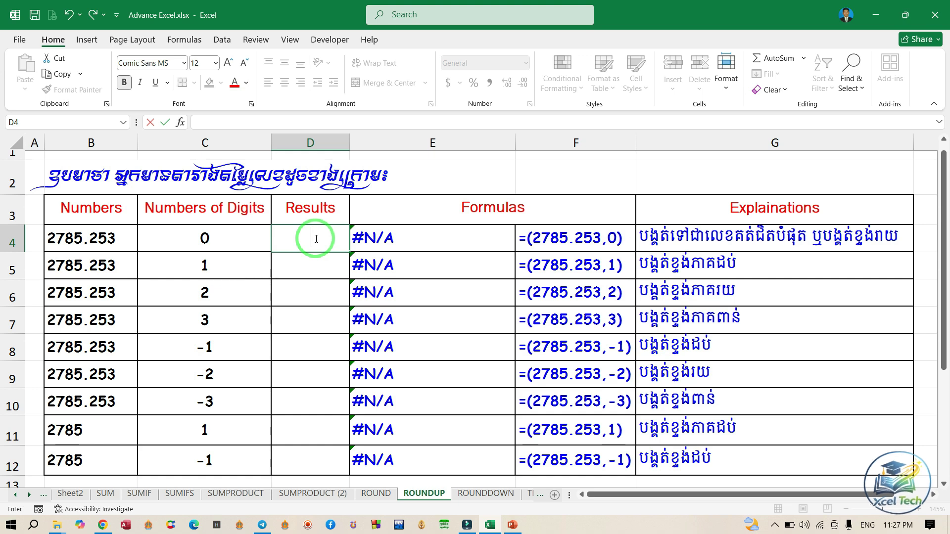
{"action": "type", "text": "="}
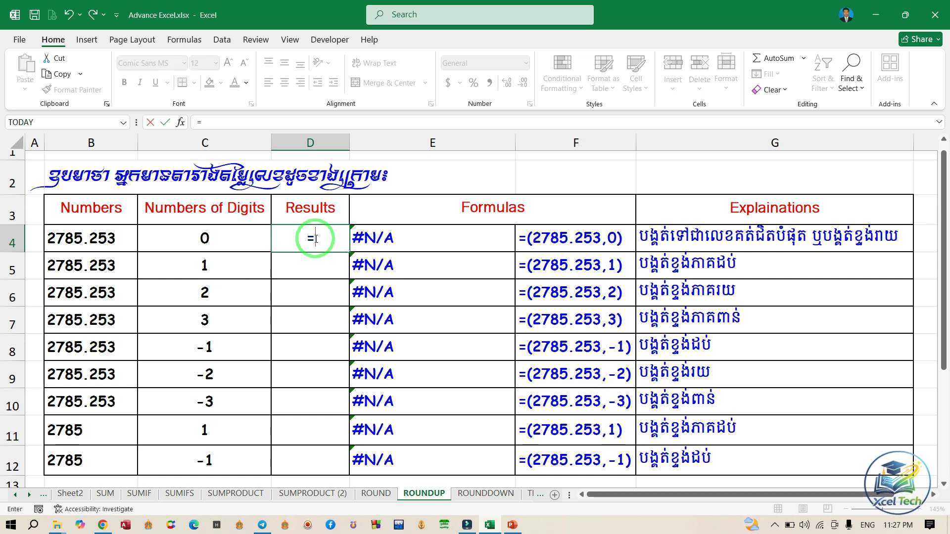
{"action": "type", "text": "ROUND"}
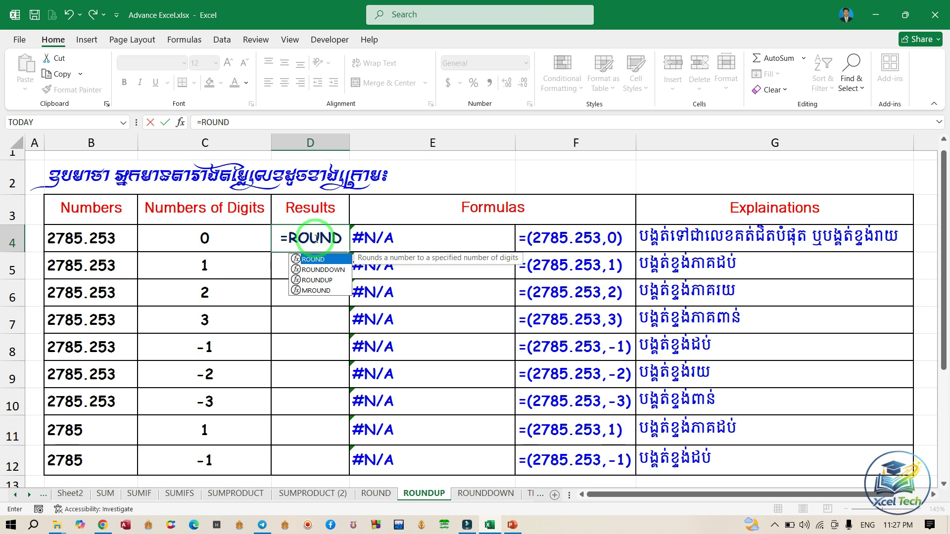
{"action": "type", "text": "U"}
{"action": "key", "text": "Tab"}
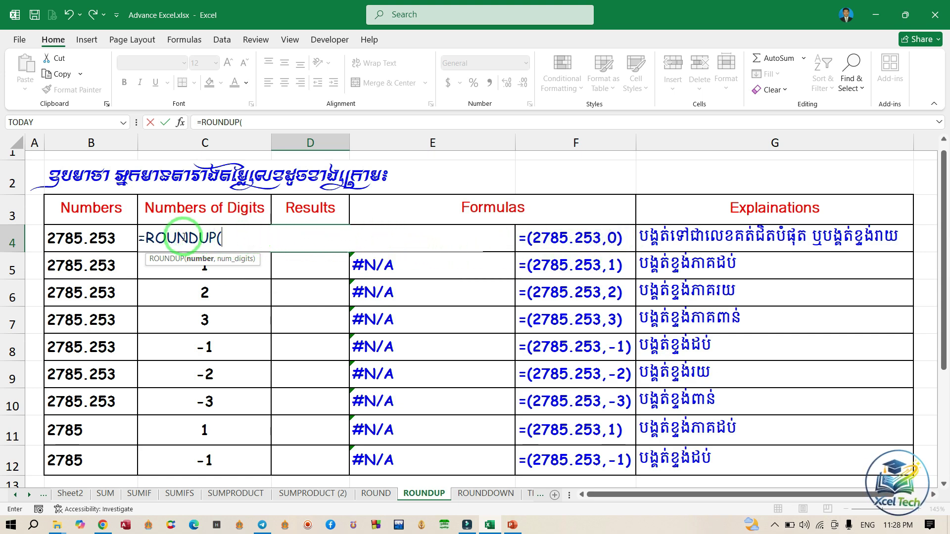
{"action": "type", "text": "2785.253"}
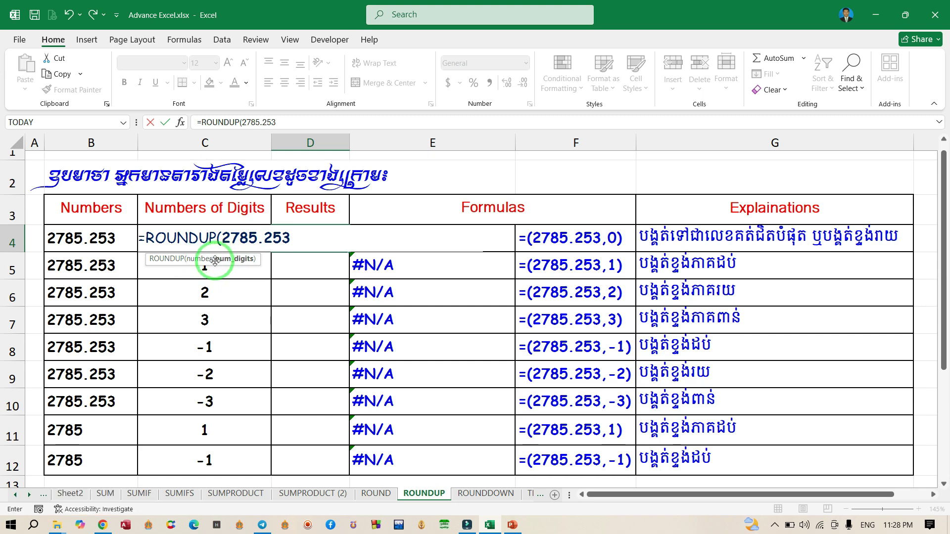
{"action": "type", "text": ",0"}
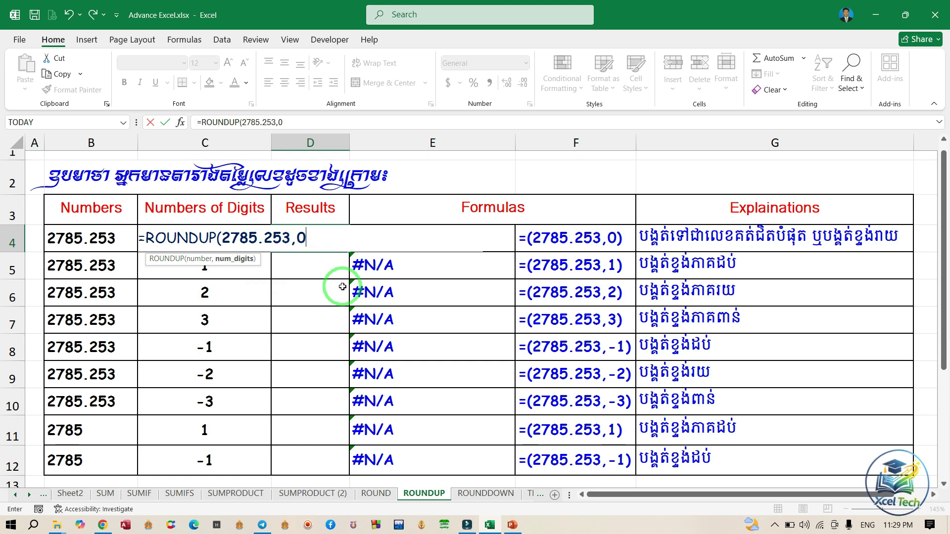
{"action": "type", "text": ")"}
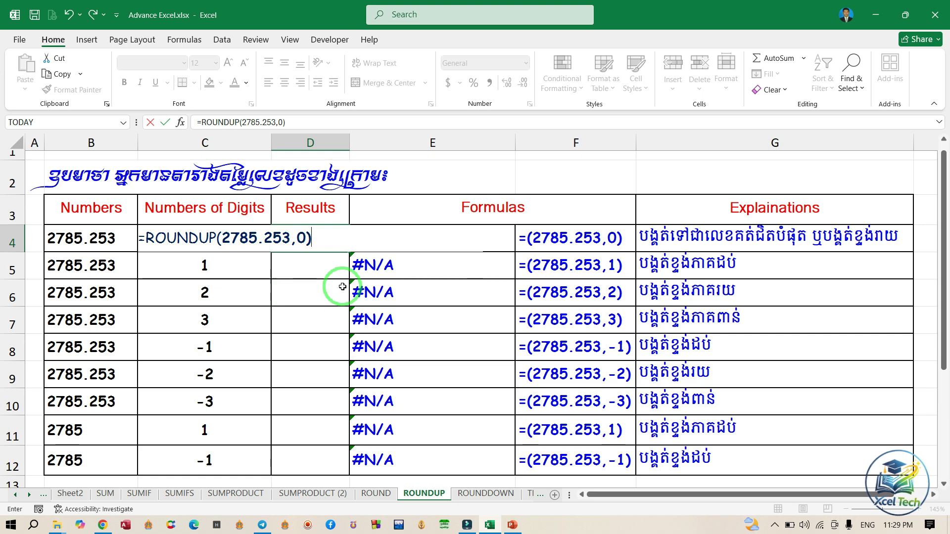
{"action": "key", "text": "Return"}
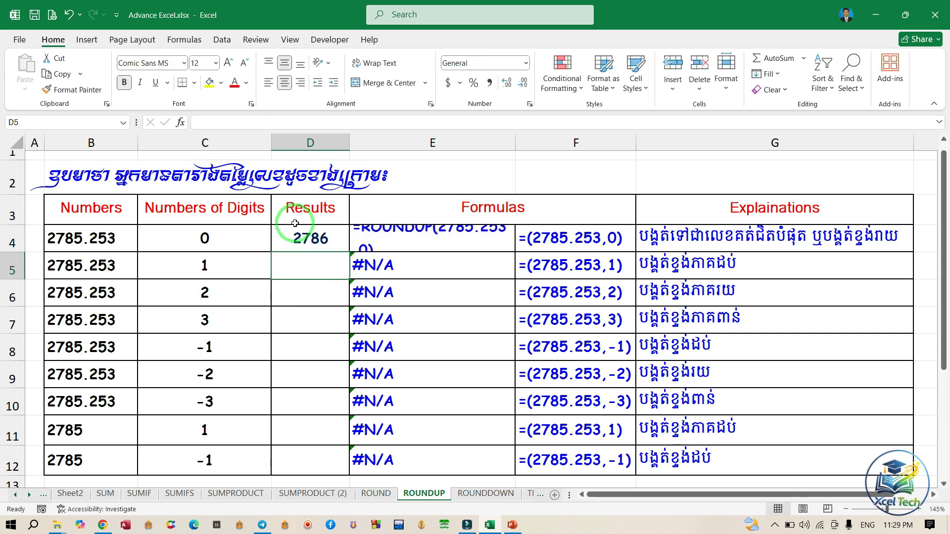
Widen column E so that the formula text in E4 fits on one line.
{"action": "left_click", "coordinate": [310, 235]}
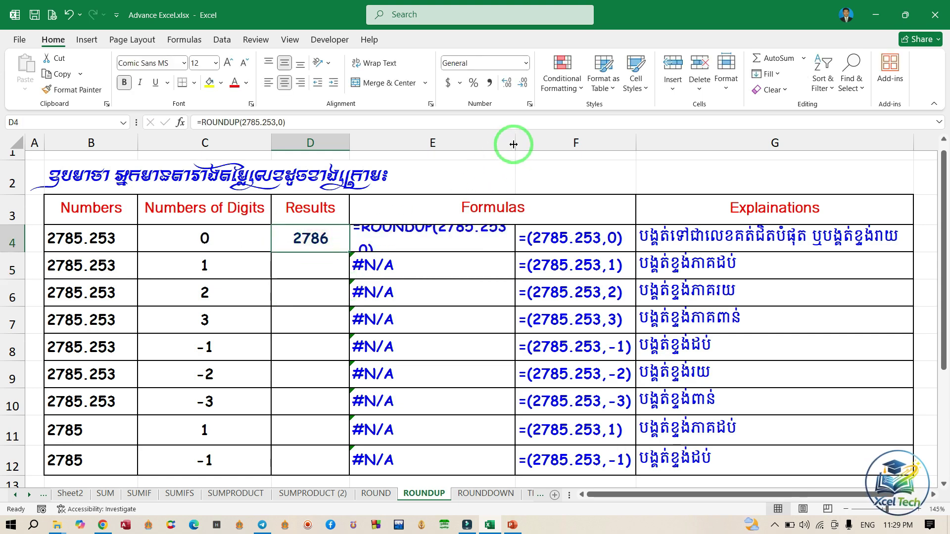
{"action": "left_click_drag", "start_coordinate": [515, 143], "coordinate": [526, 148]}
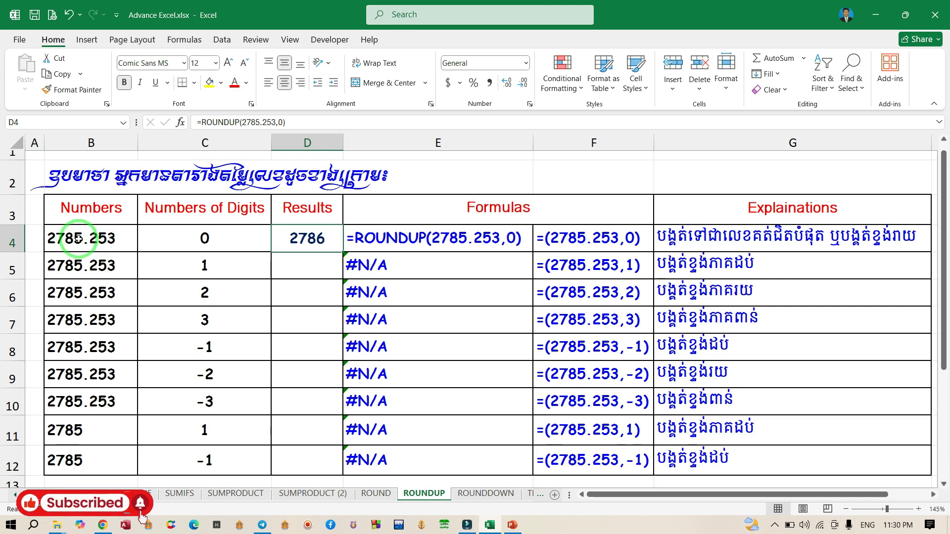
{"action": "left_click", "coordinate": [319, 239]}
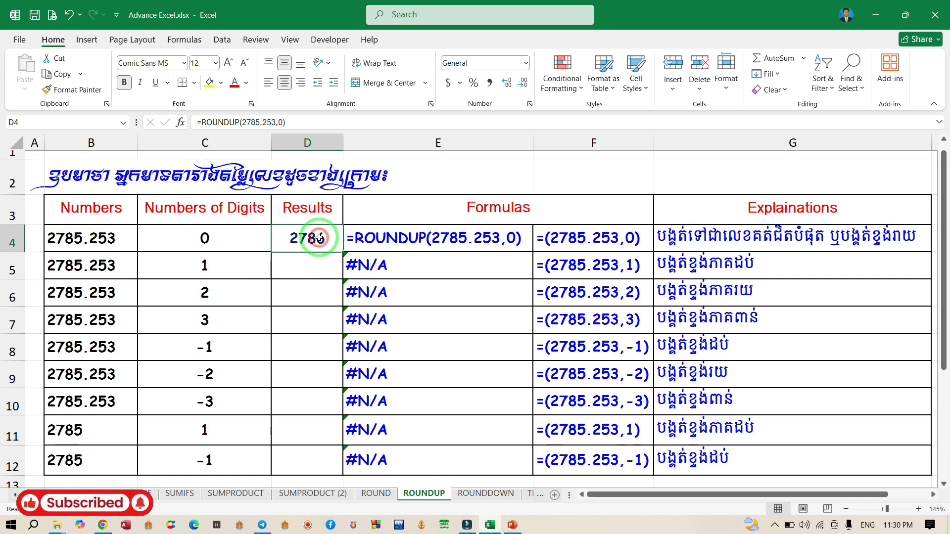
Enter the formula =ROUNDUP(B5,C5) in cell D5, using cell references for the number and the digits.
{"action": "left_click", "coordinate": [300, 263]}
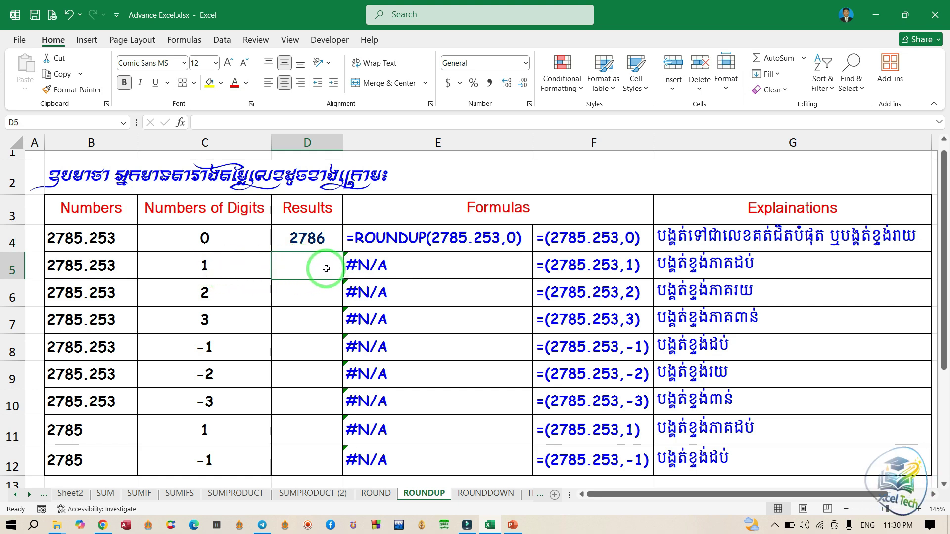
{"action": "type", "text": "="}
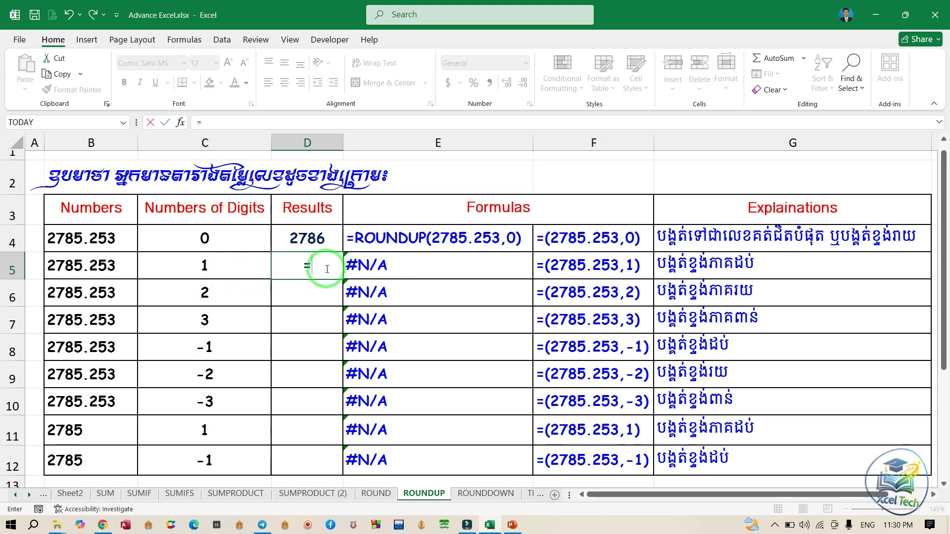
{"action": "type", "text": "ROUNDD"}
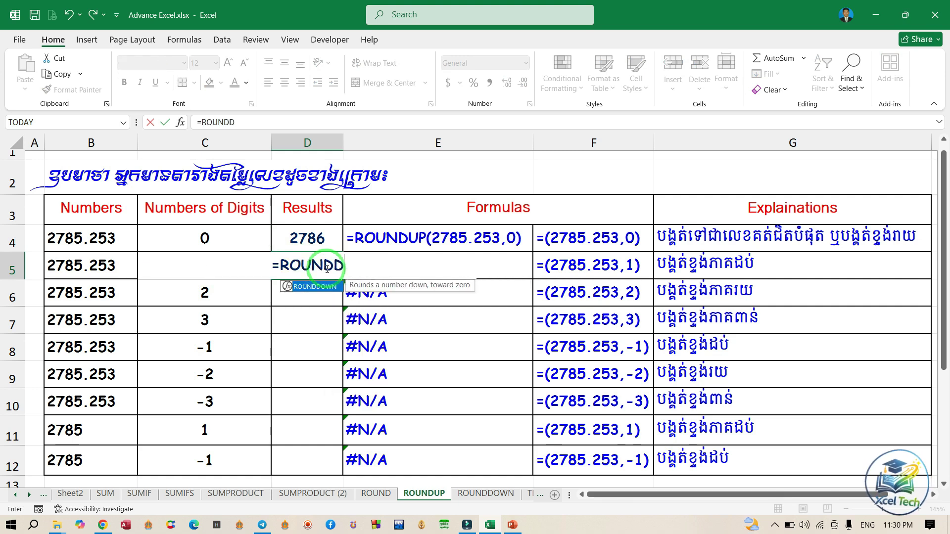
{"action": "key", "text": "BackSpace"}
{"action": "type", "text": "U"}
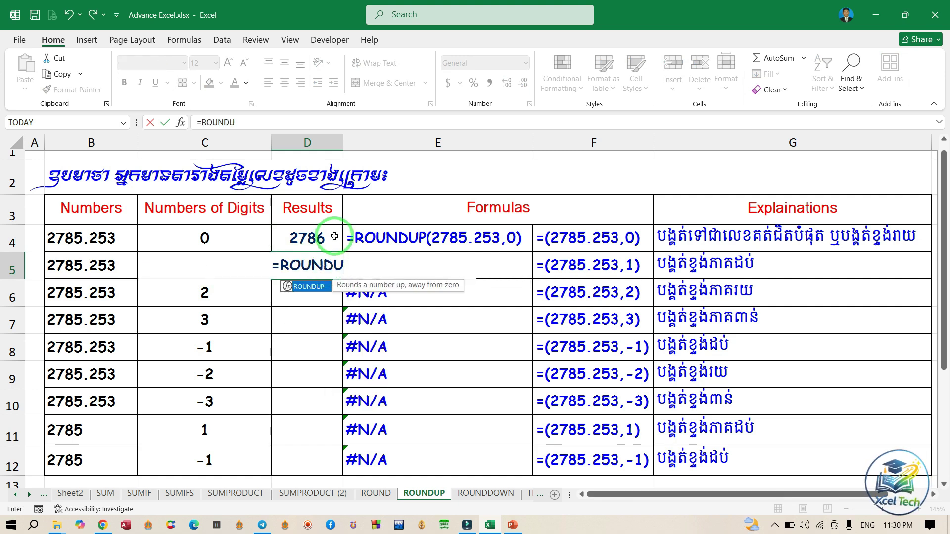
{"action": "key", "text": "Tab"}
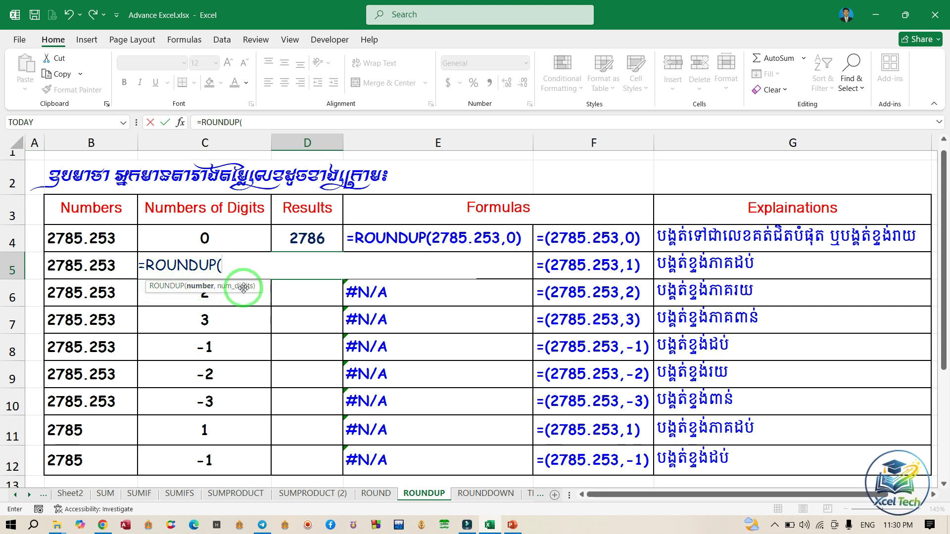
{"action": "left_click", "coordinate": [82, 267]}
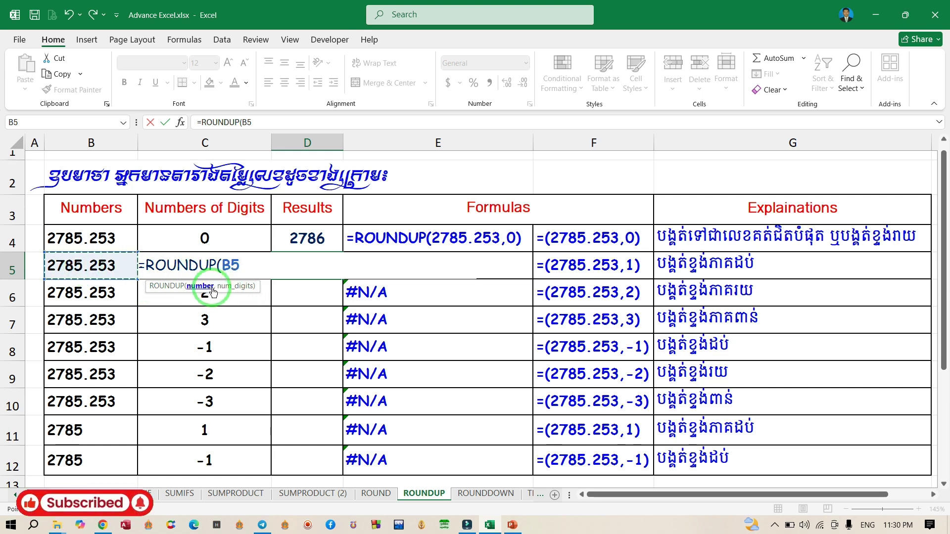
{"action": "type", "text": ","}
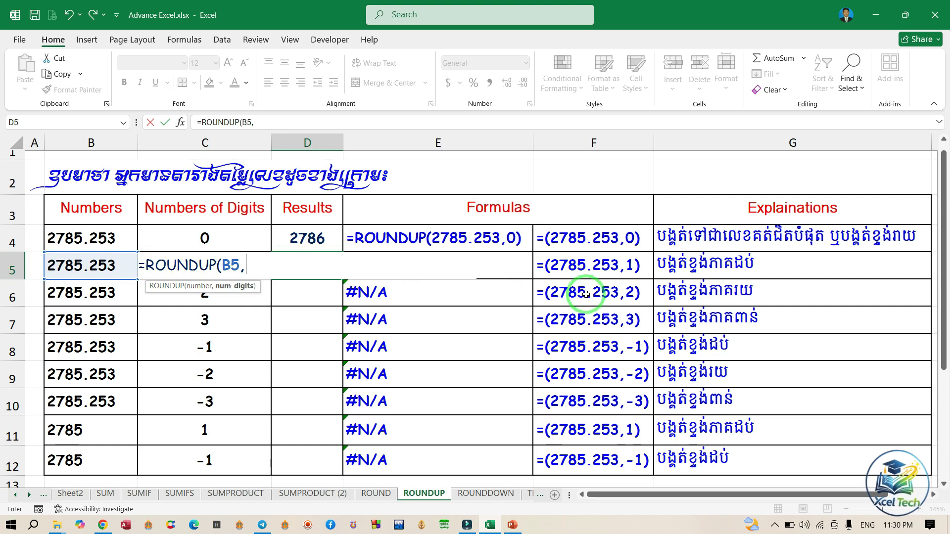
{"action": "type", "text": "C5"}
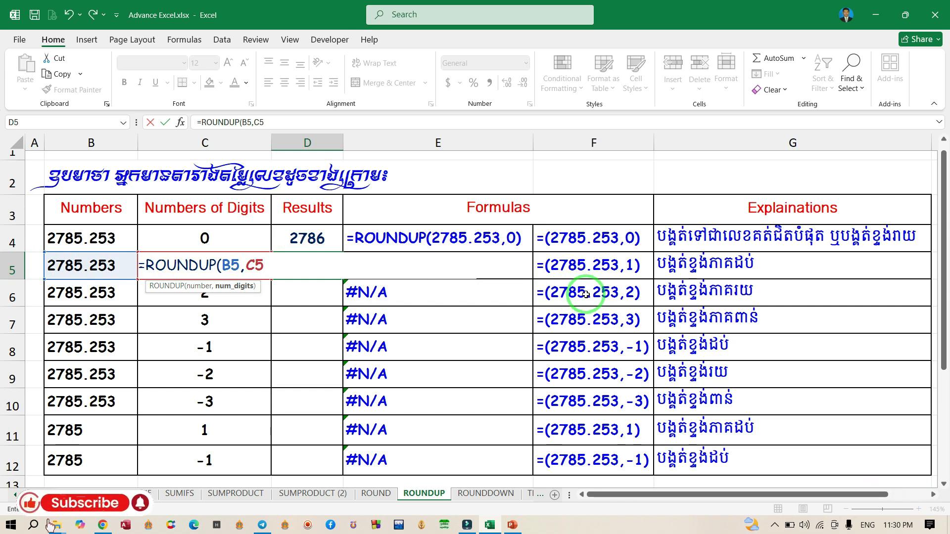
{"action": "type", "text": ")"}
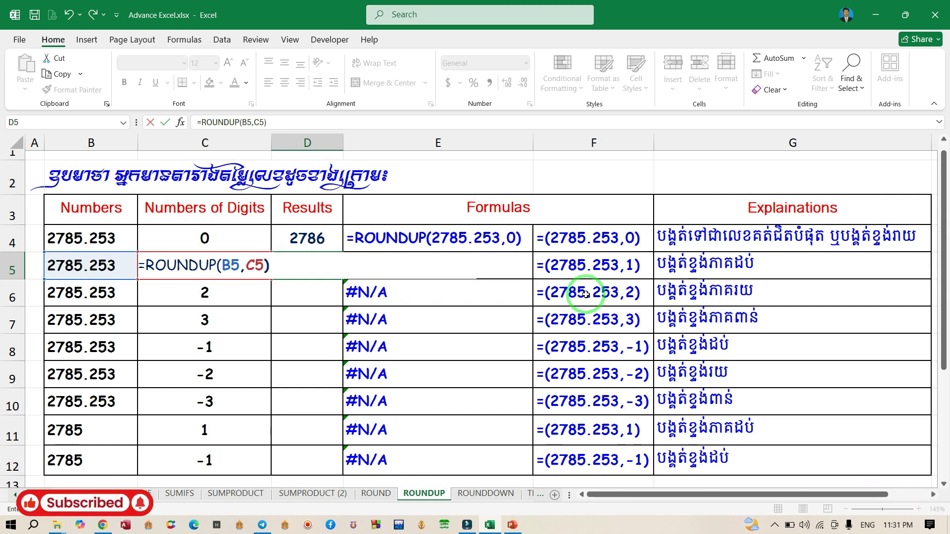
{"action": "key", "text": "Return"}
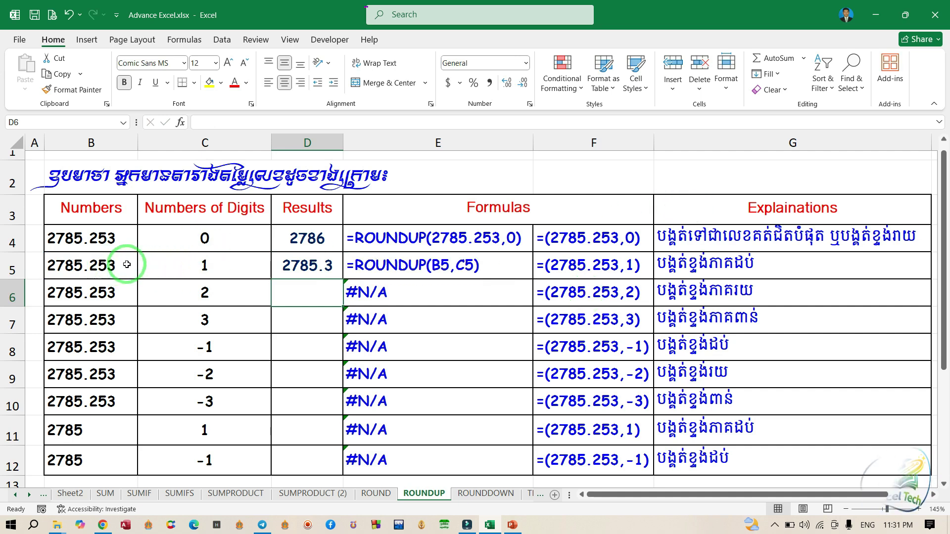
{"action": "left_click", "coordinate": [202, 266]}
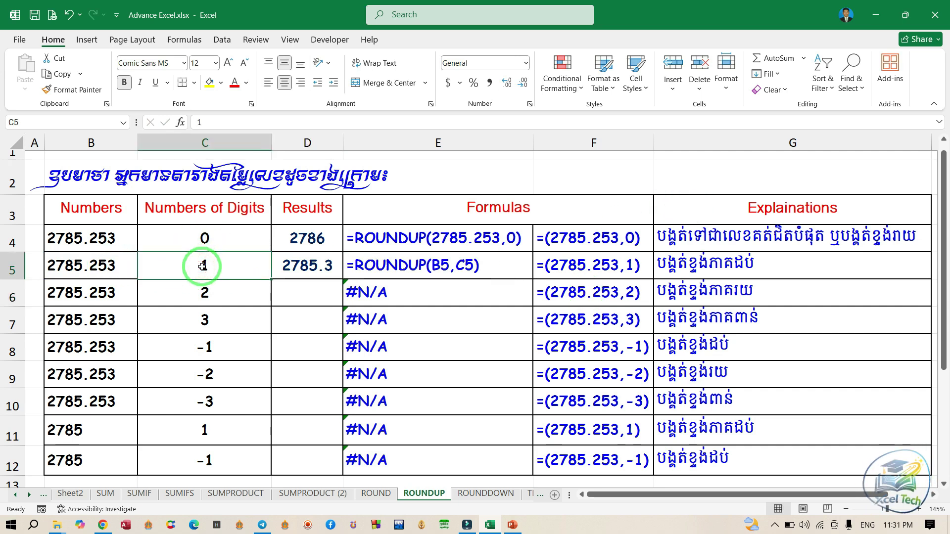
{"action": "left_click_drag", "start_coordinate": [202, 266], "coordinate": [207, 315]}
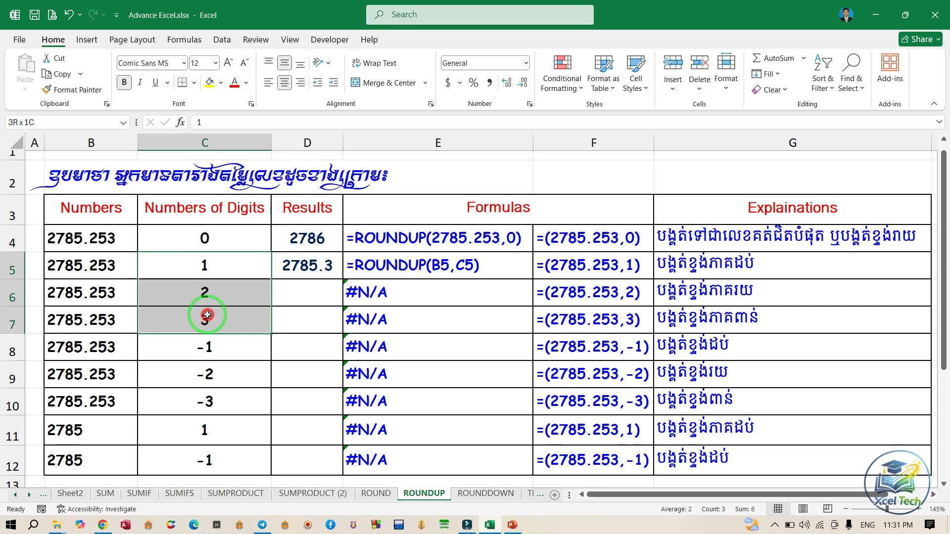
{"action": "left_click", "coordinate": [208, 268]}
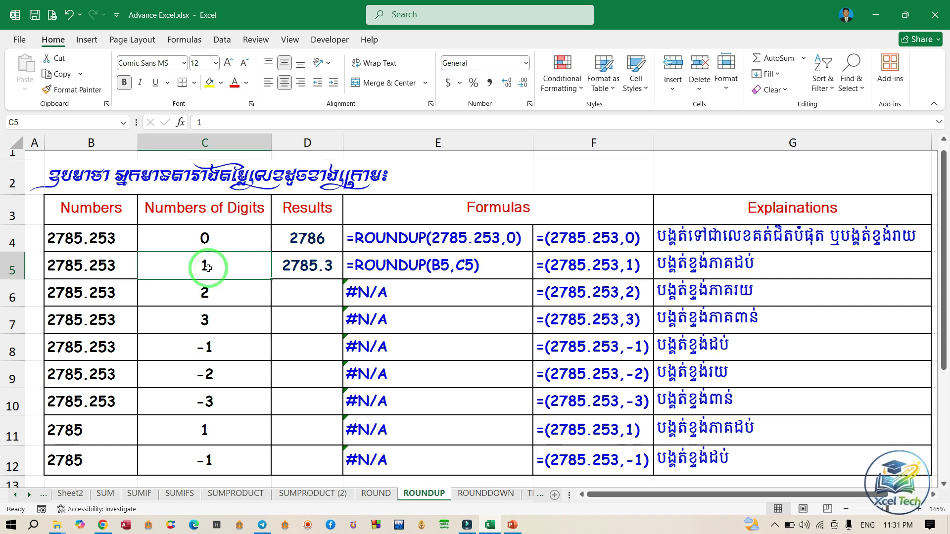
{"action": "left_click", "coordinate": [703, 267]}
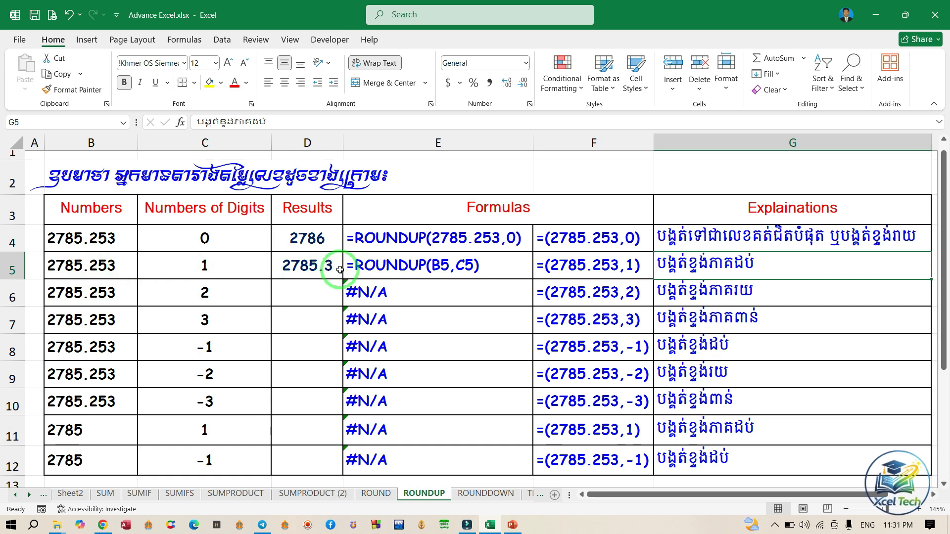
Fill the ROUNDUP formula from D5 down through D12 and select D6 to inspect the copied formula.
{"action": "left_click", "coordinate": [312, 271]}
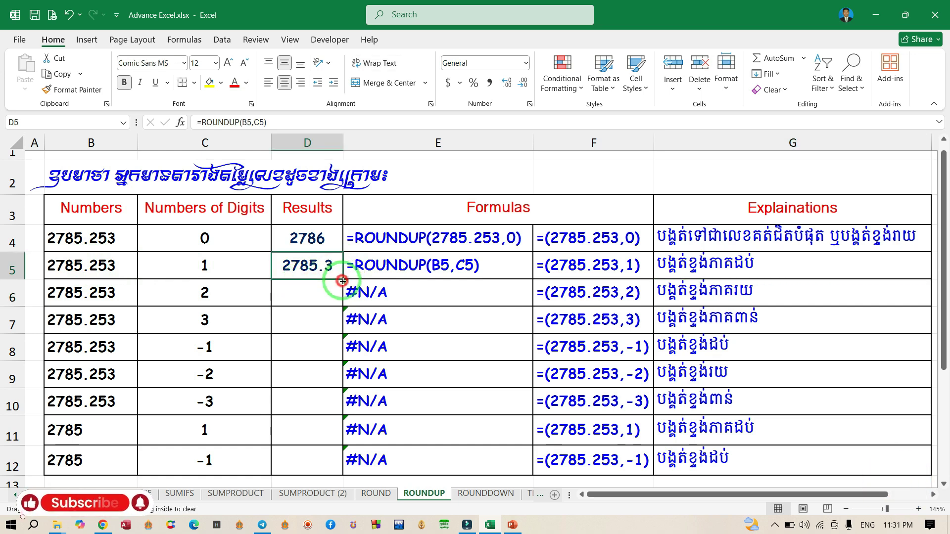
{"action": "left_click_drag", "start_coordinate": [344, 280], "coordinate": [341, 467]}
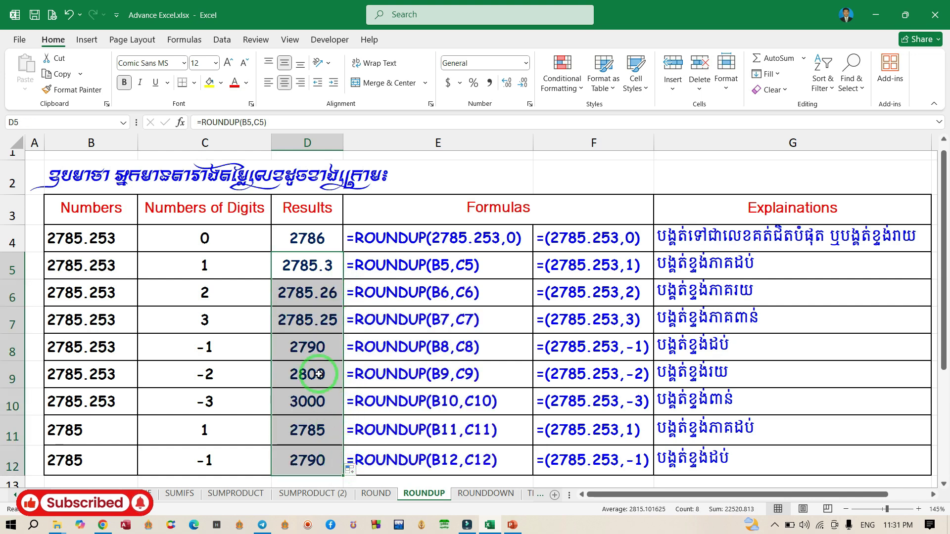
{"action": "left_click", "coordinate": [316, 301]}
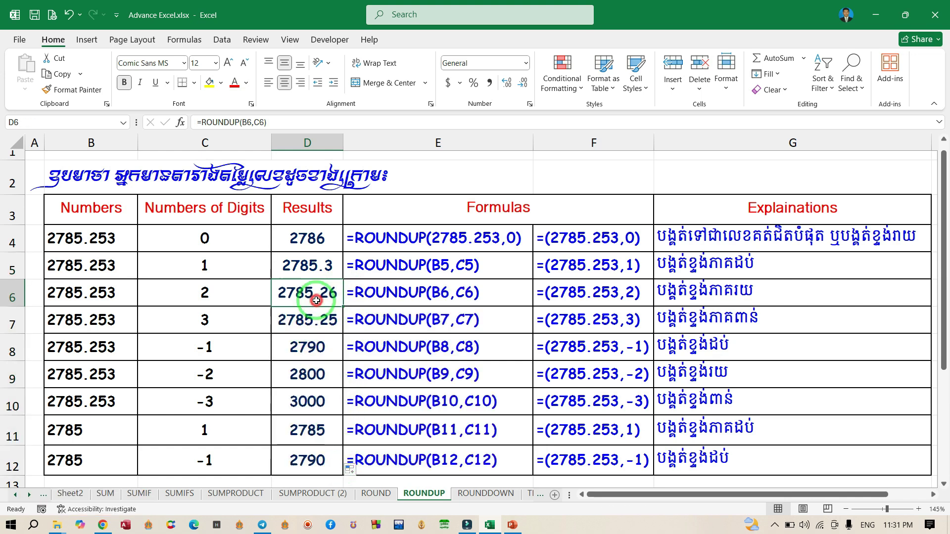
Examine the digits value in C6 and the rounding wording within the G6 explanation, leaving the text as it is.
{"action": "left_click", "coordinate": [240, 292]}
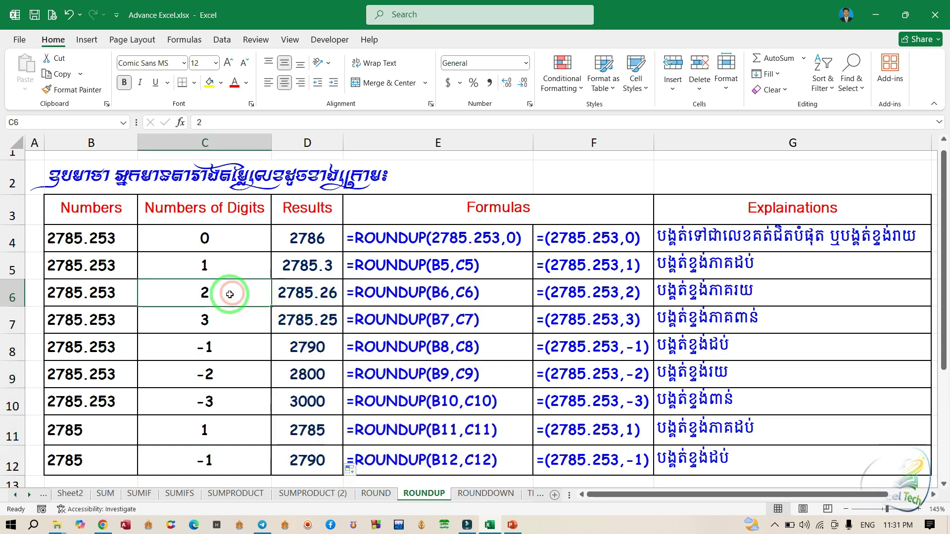
{"action": "left_click", "coordinate": [731, 292]}
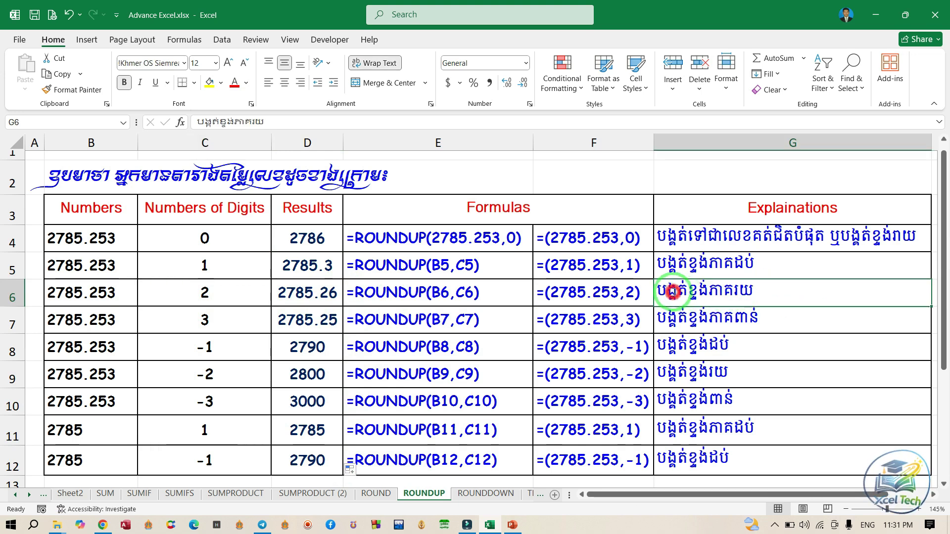
{"action": "double_click", "coordinate": [672, 292]}
{"action": "left_click_drag", "start_coordinate": [768, 301], "coordinate": [732, 302]}
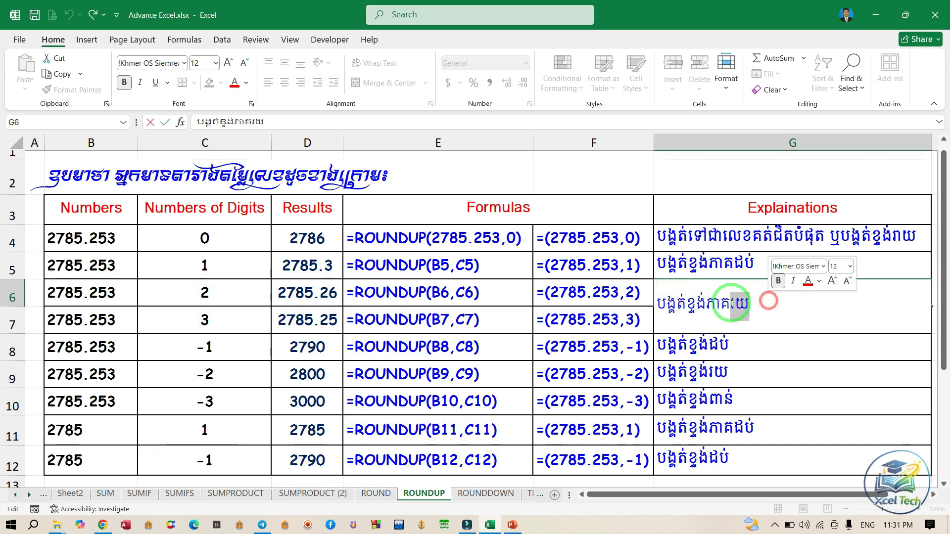
{"action": "left_click", "coordinate": [697, 303]}
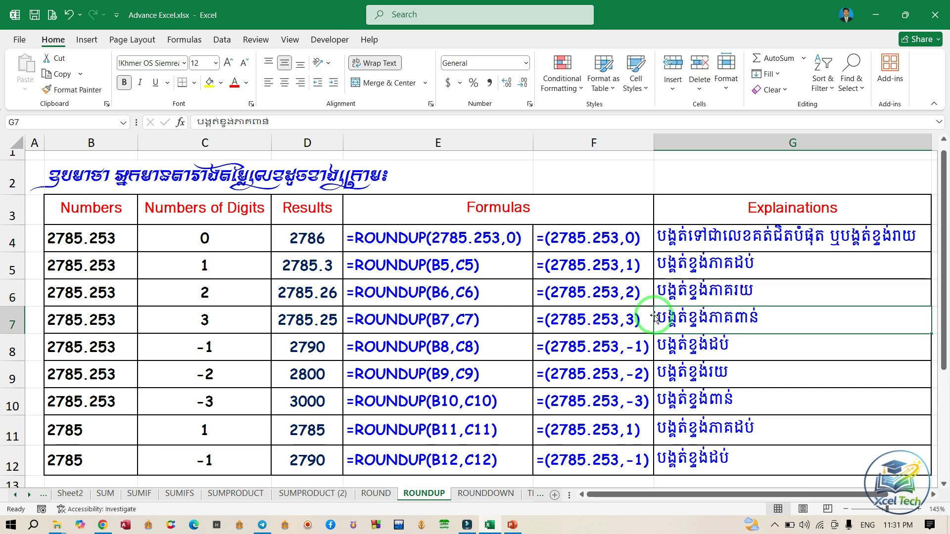
{"action": "left_click", "coordinate": [717, 295]}
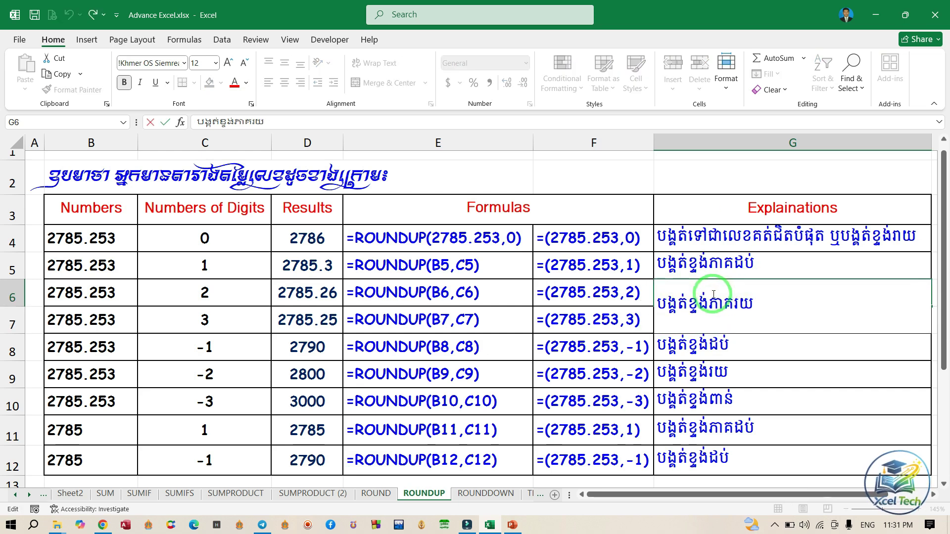
{"action": "left_click_drag", "start_coordinate": [714, 295], "coordinate": [758, 302]}
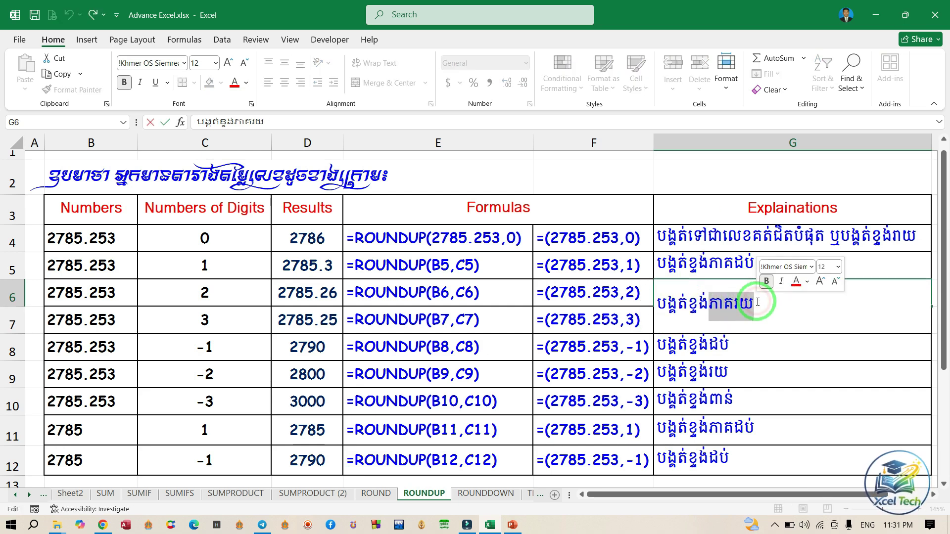
{"action": "key", "text": "Return"}
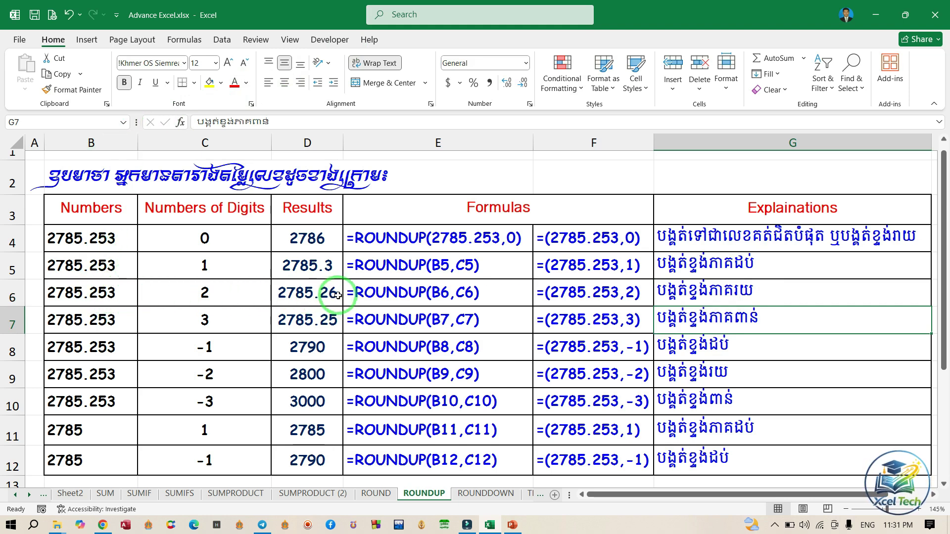
Widen column D slightly so that D7 shows all its decimals, and select B7 to compare the original number.
{"action": "left_click", "coordinate": [224, 321]}
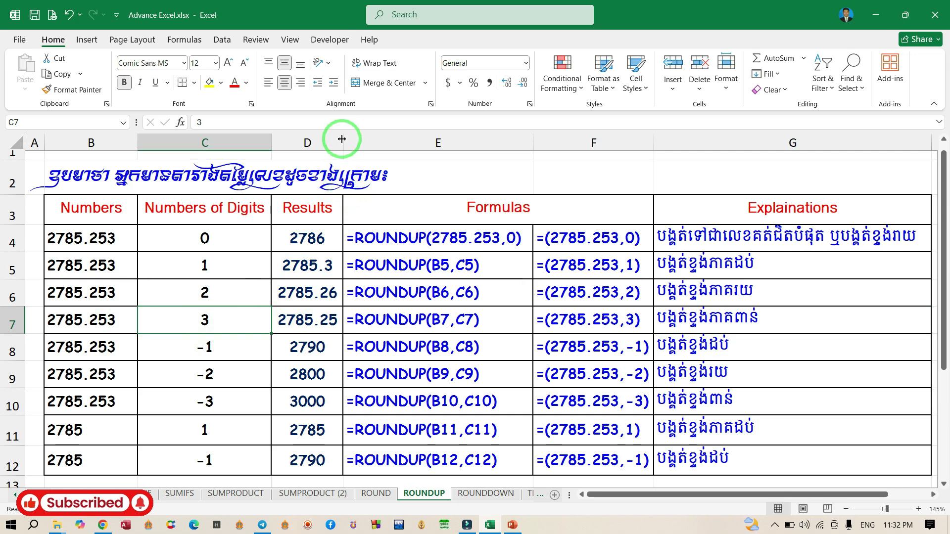
{"action": "left_click_drag", "start_coordinate": [342, 139], "coordinate": [348, 149]}
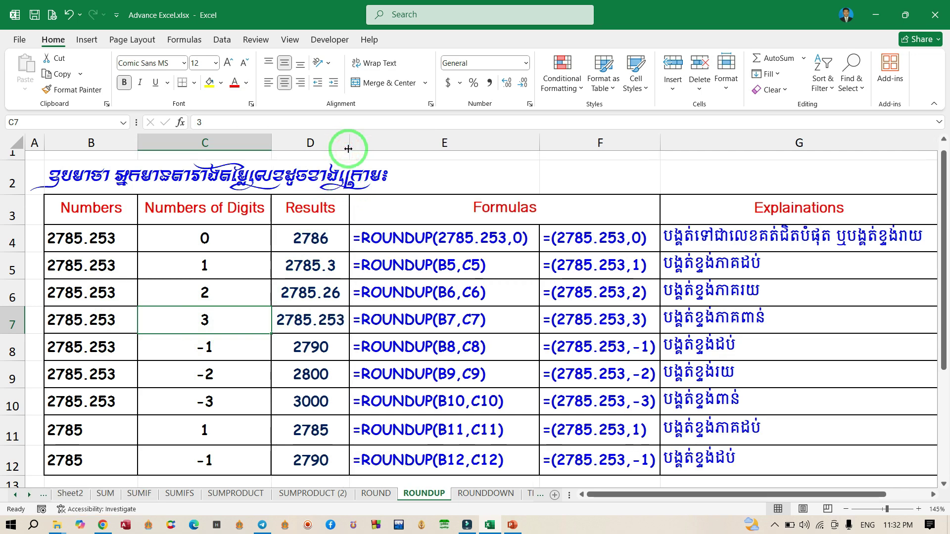
{"action": "left_click", "coordinate": [113, 327]}
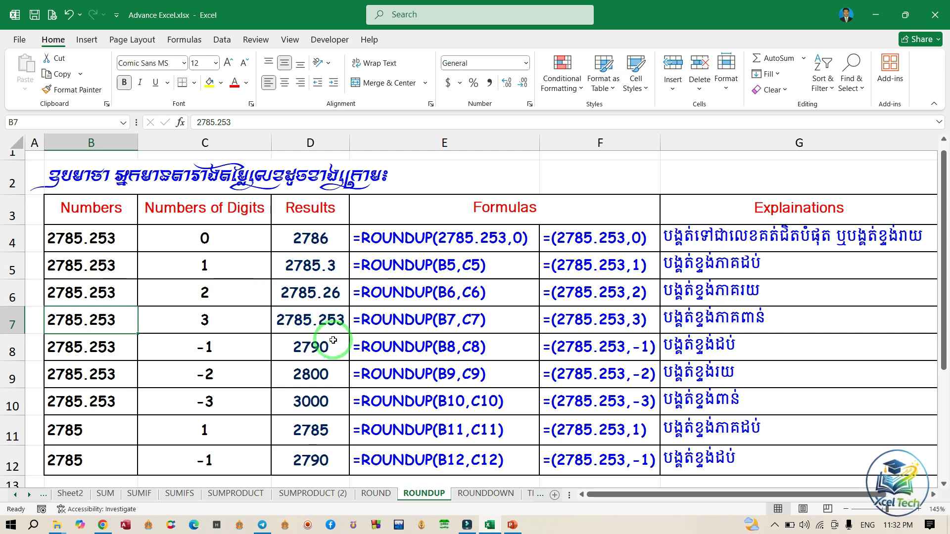
Select the negative digit values in C8:C10 to review them as a group.
{"action": "left_click", "coordinate": [234, 350]}
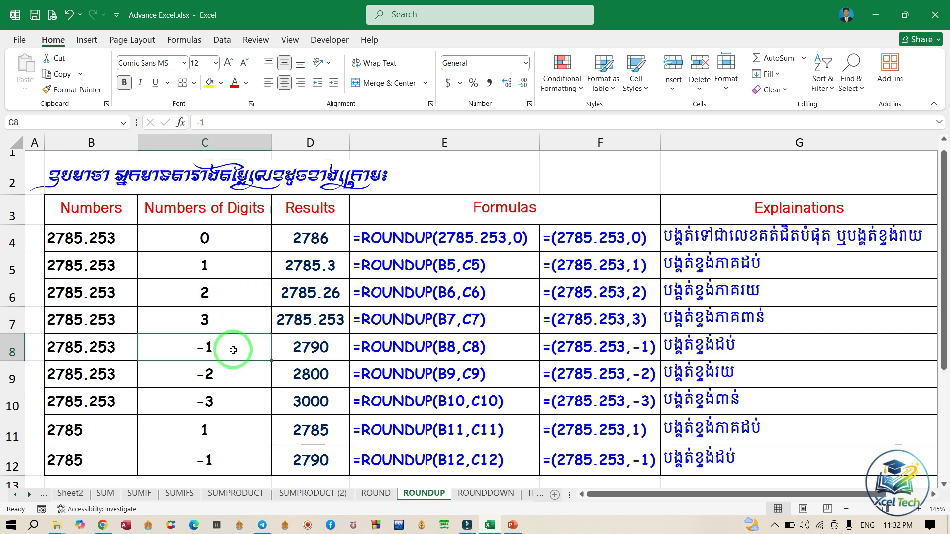
{"action": "left_click_drag", "start_coordinate": [233, 349], "coordinate": [239, 396]}
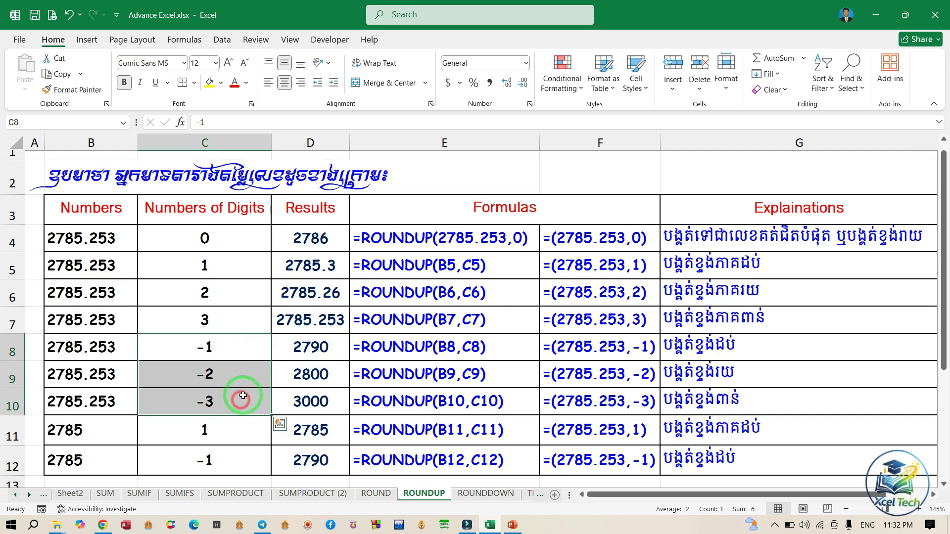
{"action": "left_click", "coordinate": [182, 346]}
{"action": "left_click_drag", "start_coordinate": [182, 346], "coordinate": [191, 392]}
{"action": "left_click_drag", "start_coordinate": [206, 345], "coordinate": [212, 398]}
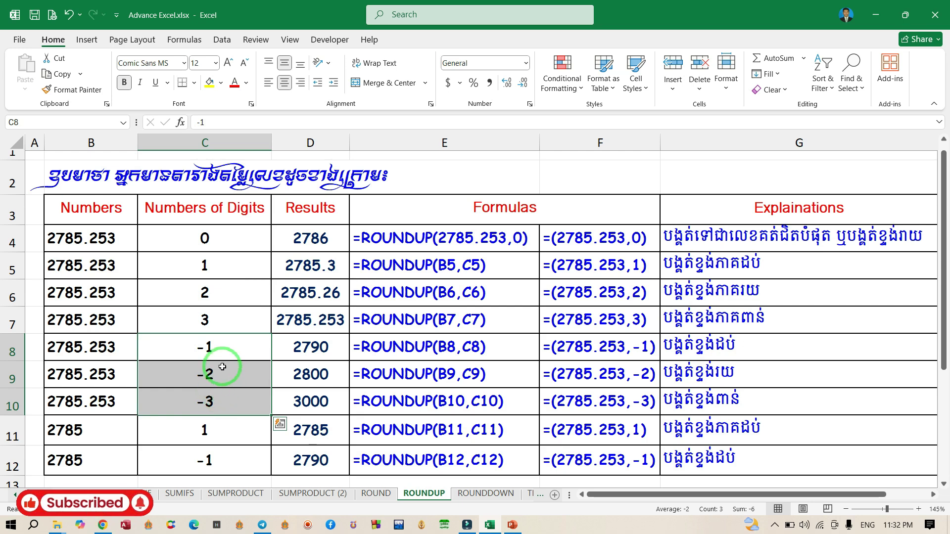
Compare the number, negative digits value, result and explanation in row 8, and the number and digits value in row 9.
{"action": "left_click", "coordinate": [212, 345]}
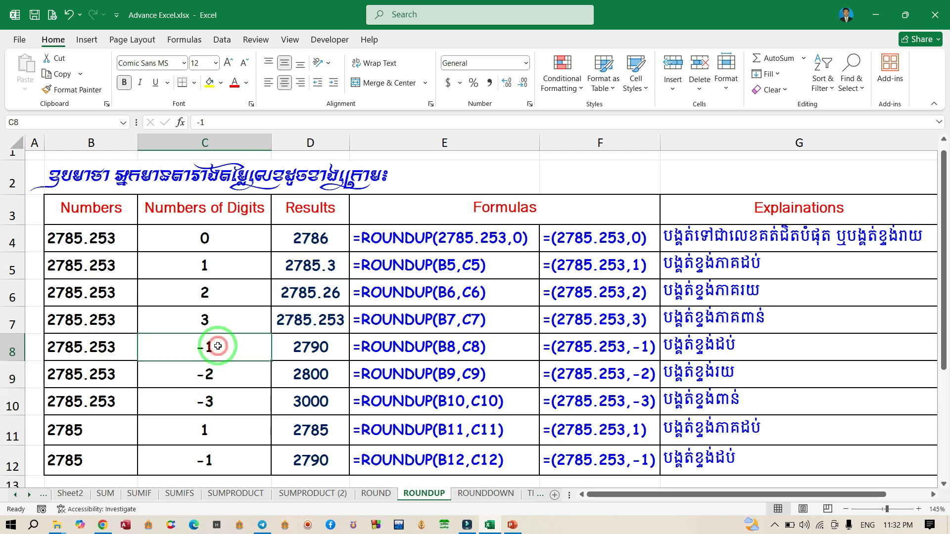
{"action": "left_click", "coordinate": [727, 348]}
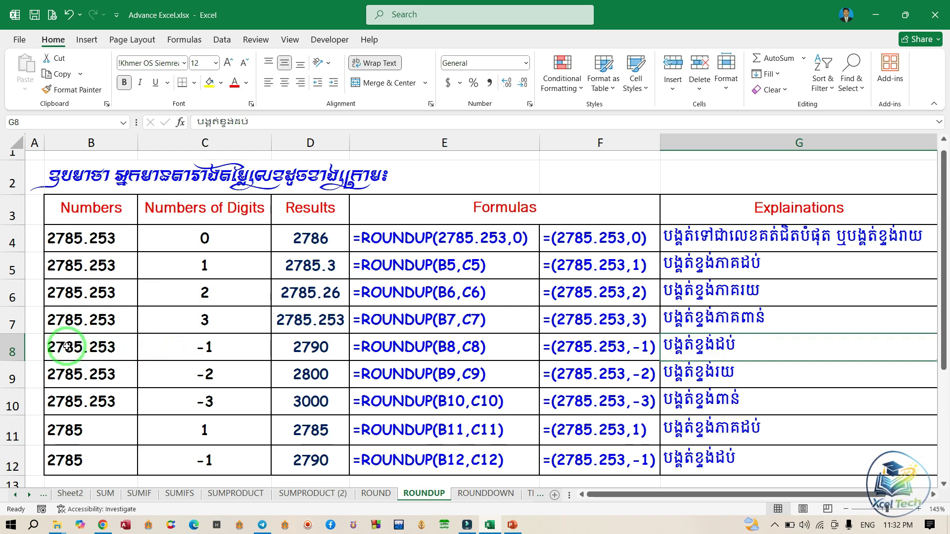
{"action": "left_click", "coordinate": [316, 349]}
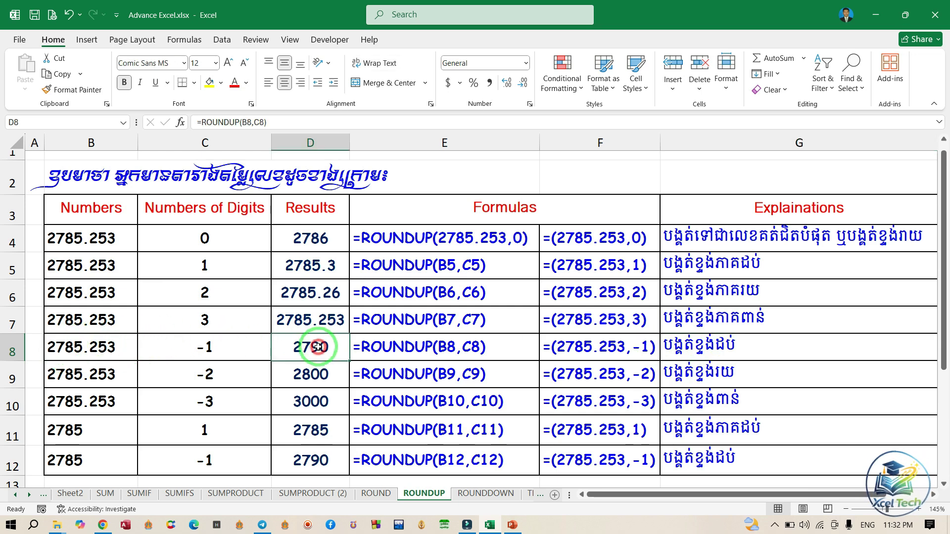
{"action": "left_click", "coordinate": [205, 375]}
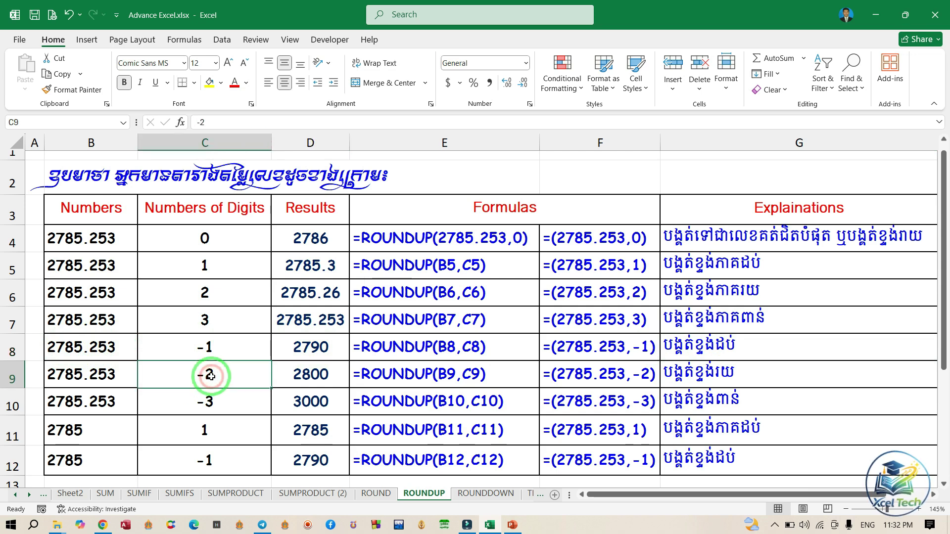
{"action": "left_click", "coordinate": [60, 378]}
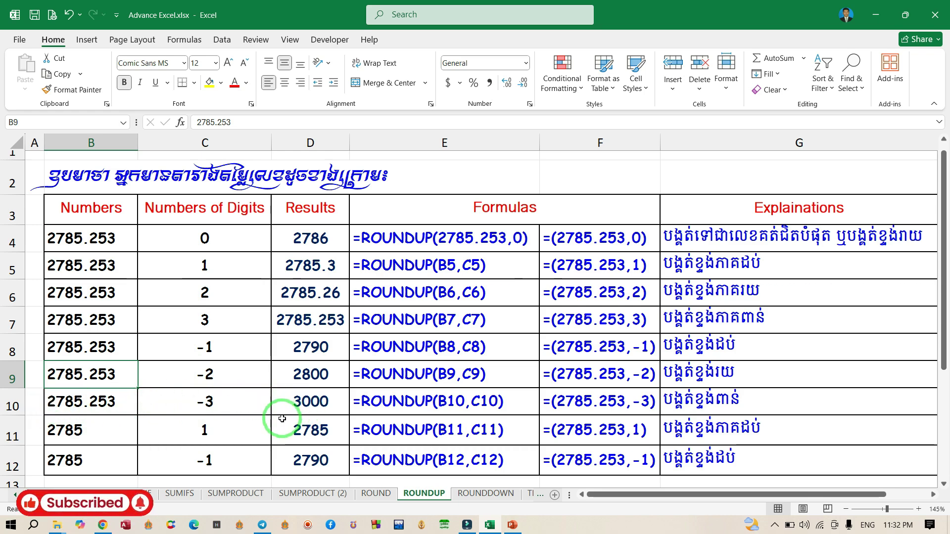
{"action": "scroll", "coordinate": [307, 388], "scroll_direction": "down", "scroll_amount": 1}
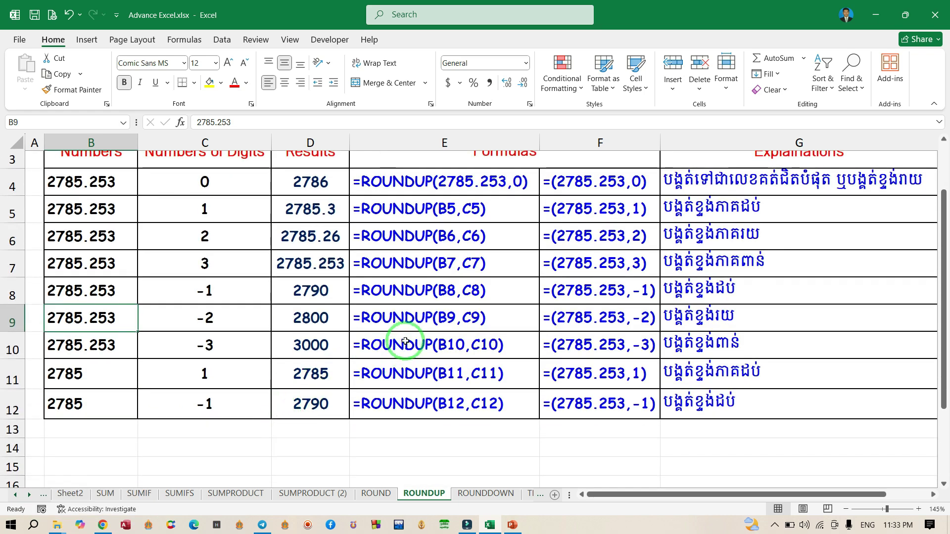
{"action": "scroll", "coordinate": [405, 342], "scroll_direction": "up", "scroll_amount": 1}
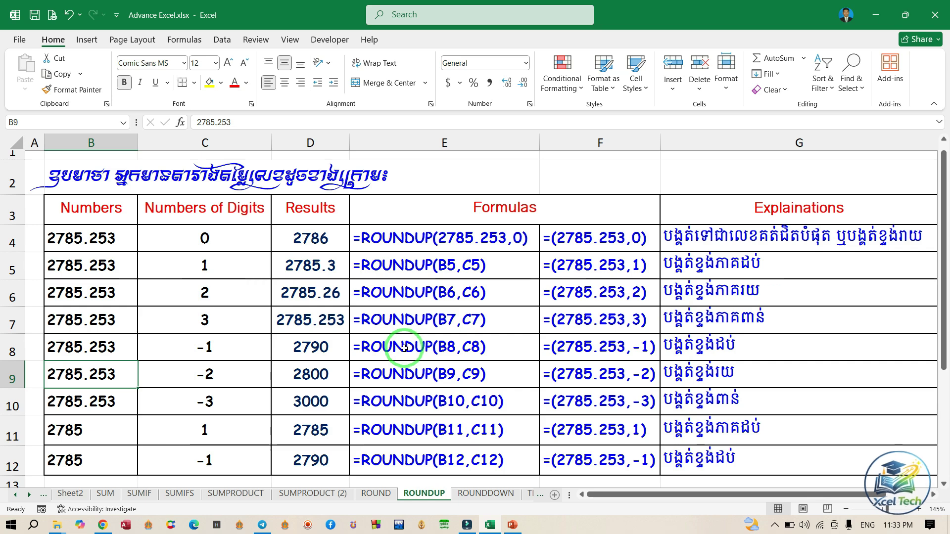
{"action": "left_click", "coordinate": [303, 525]}
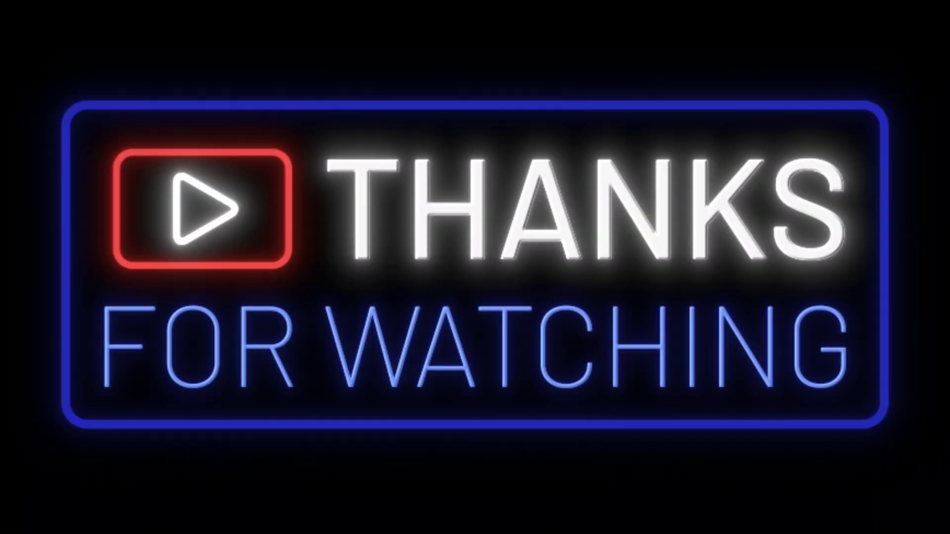